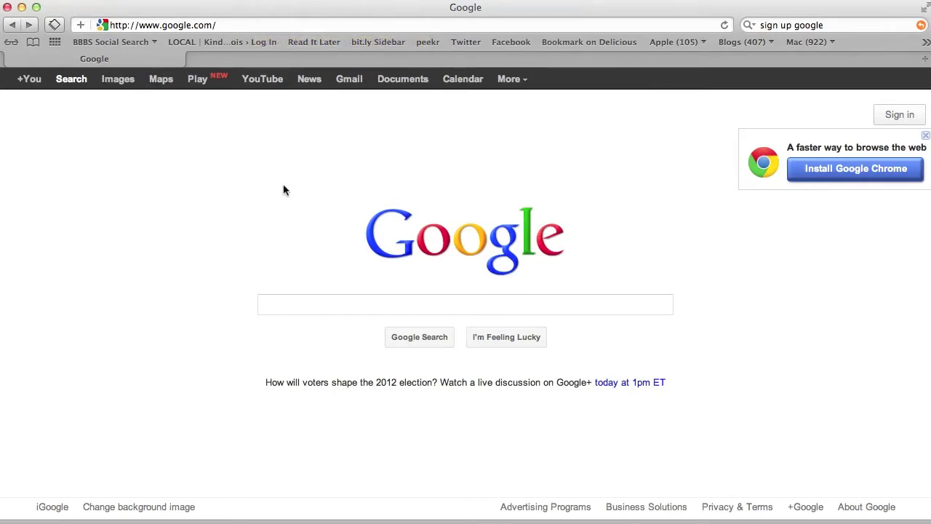
Go from Sign in to the Create a new Google Account form and look through it
left_click(904, 120)
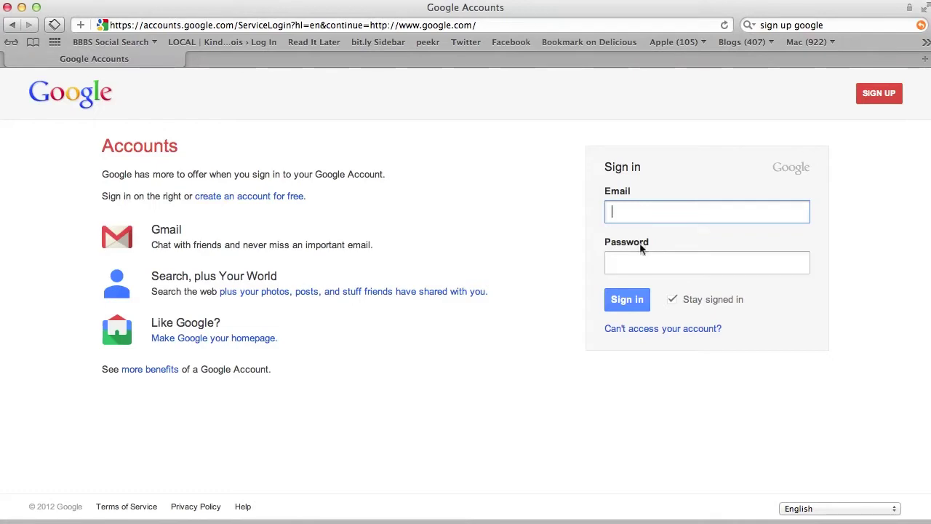
left_click(873, 96)
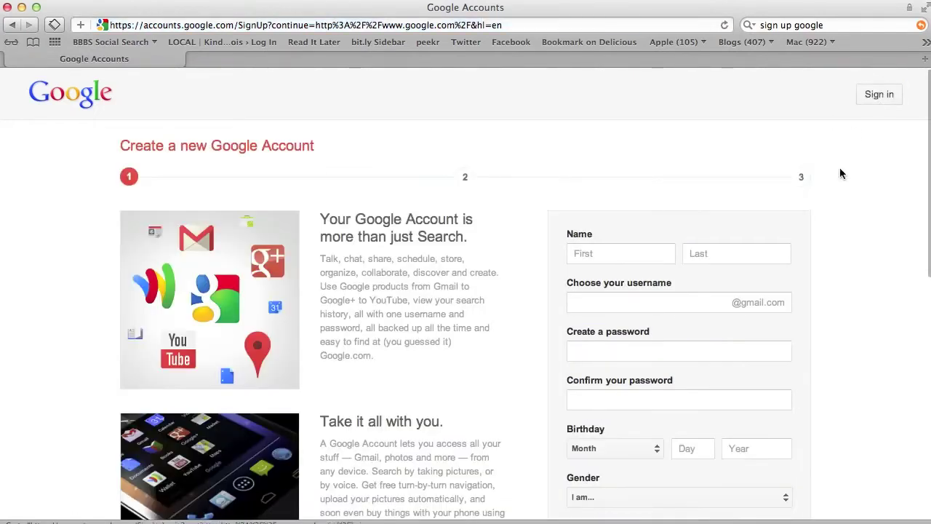
scroll(840, 174, "down", 3)
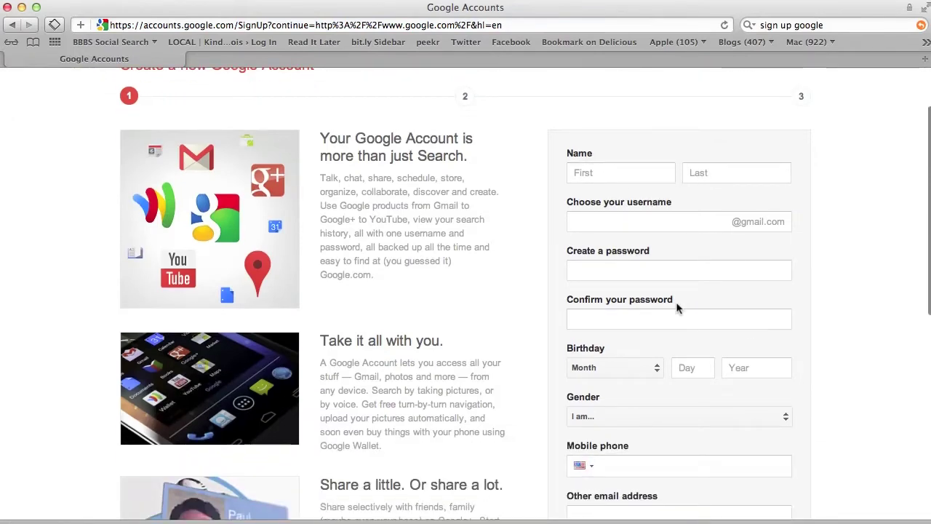
scroll(678, 306, "down", 8)
scroll(681, 297, "down", 2)
scroll(680, 297, "up", 4)
Review the sign-up form fields, starting with the alternate email field, then focus the address bar
left_click(604, 260)
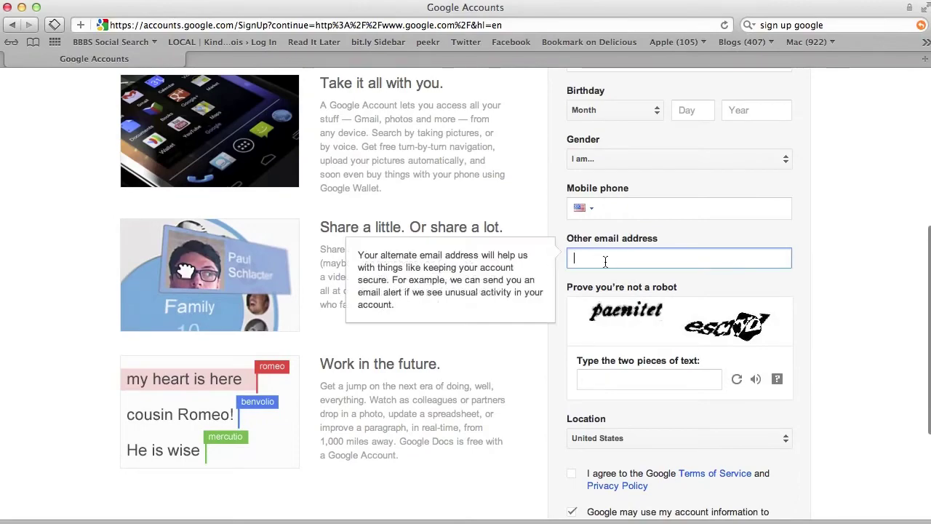
scroll(482, 378, "down", 3)
scroll(482, 378, "up", 5)
scroll(483, 377, "down", 6)
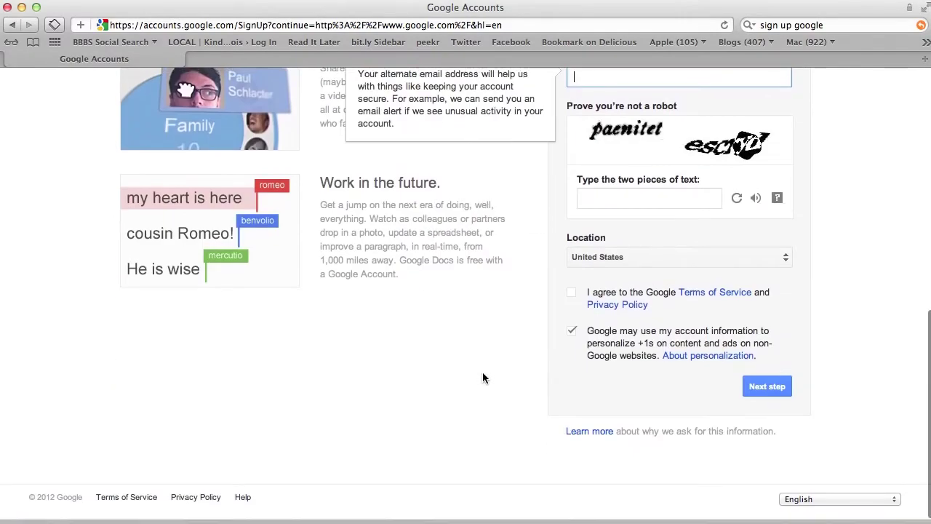
scroll(482, 376, "up", 10)
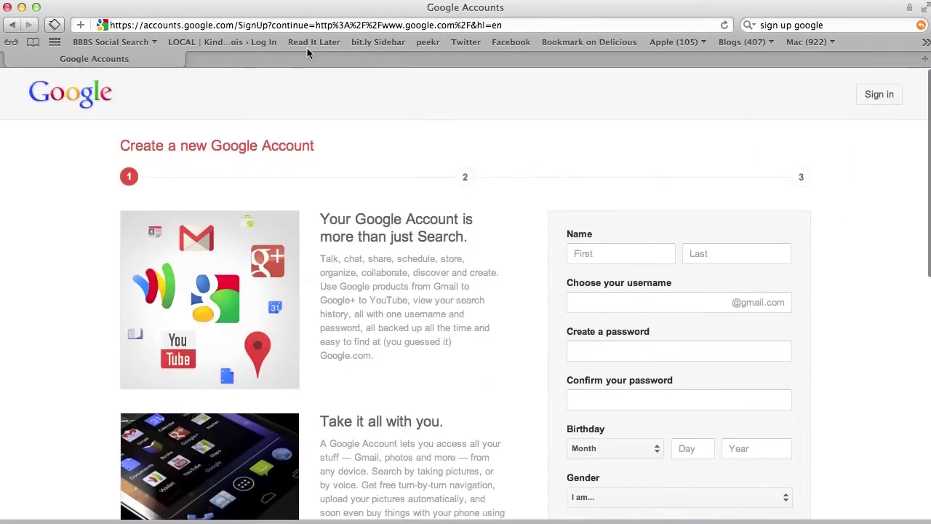
left_click(304, 25)
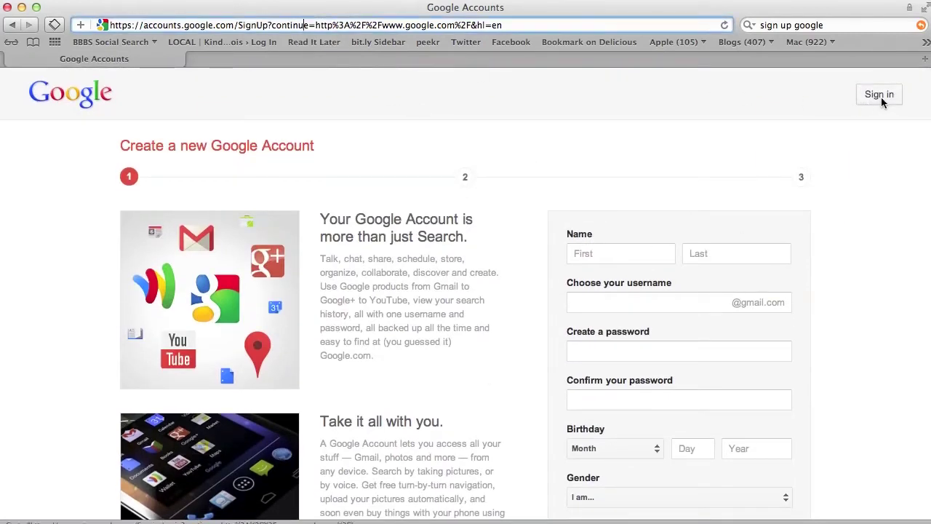
Sign in with the account's email and password, with Stay signed in turned off
left_click(881, 96)
key("Tab")
type("••••••••••")
left_click(673, 299)
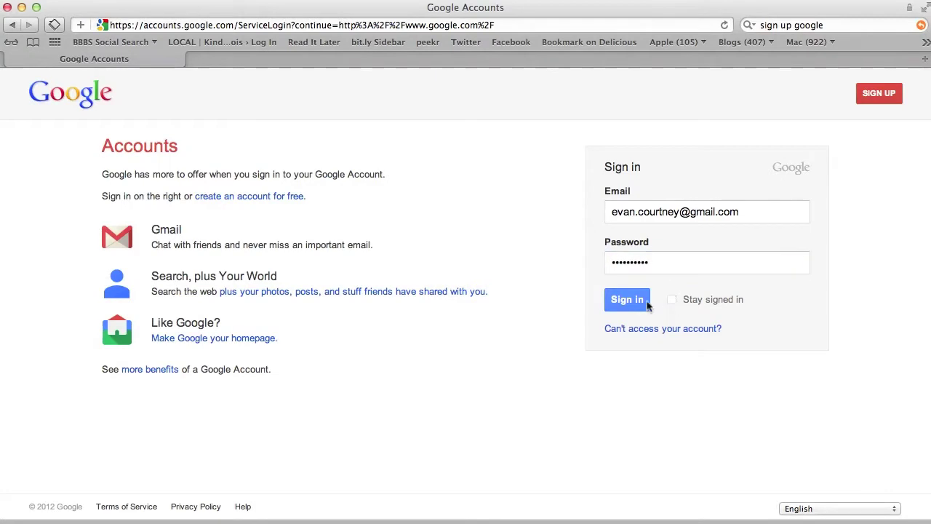
left_click(646, 301)
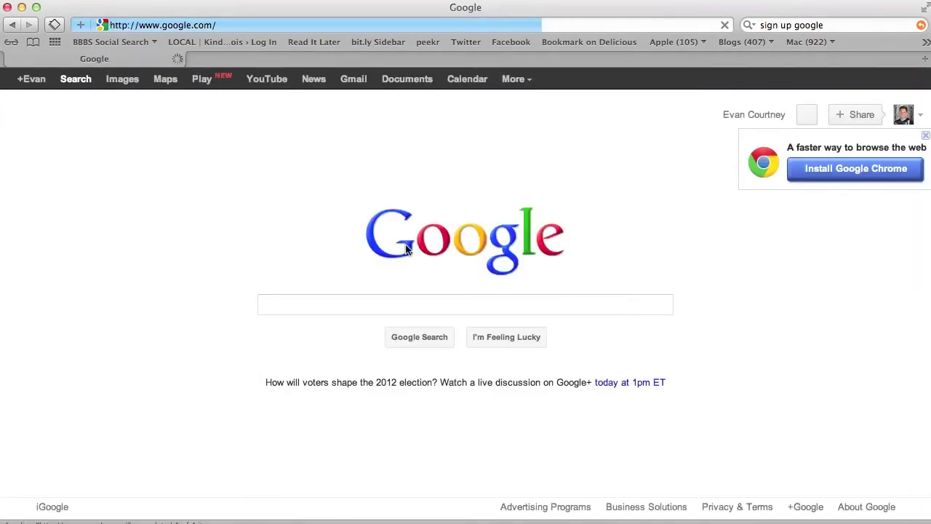
Open Google Calendar and hide the General 2, Coaching Clarity, personal workspace and General calendars
left_click(451, 82)
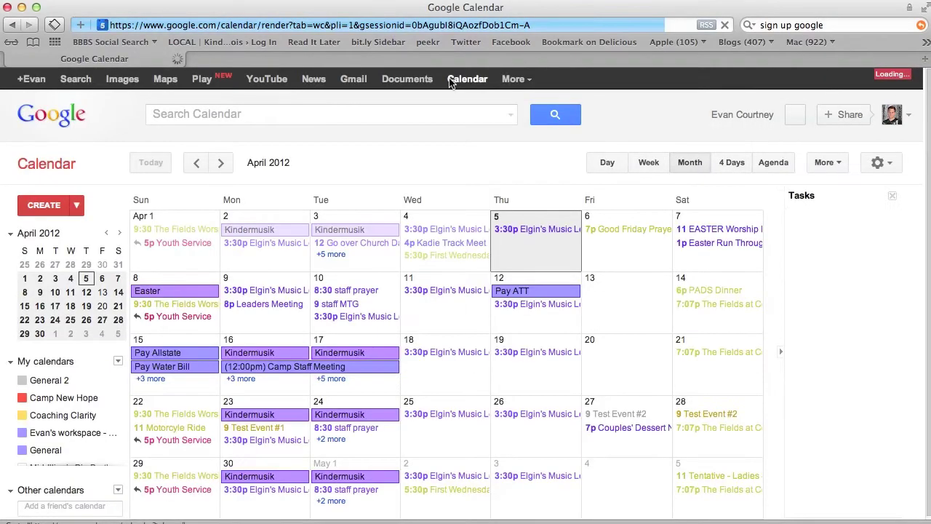
left_click(22, 381)
left_click(22, 415)
left_click(21, 432)
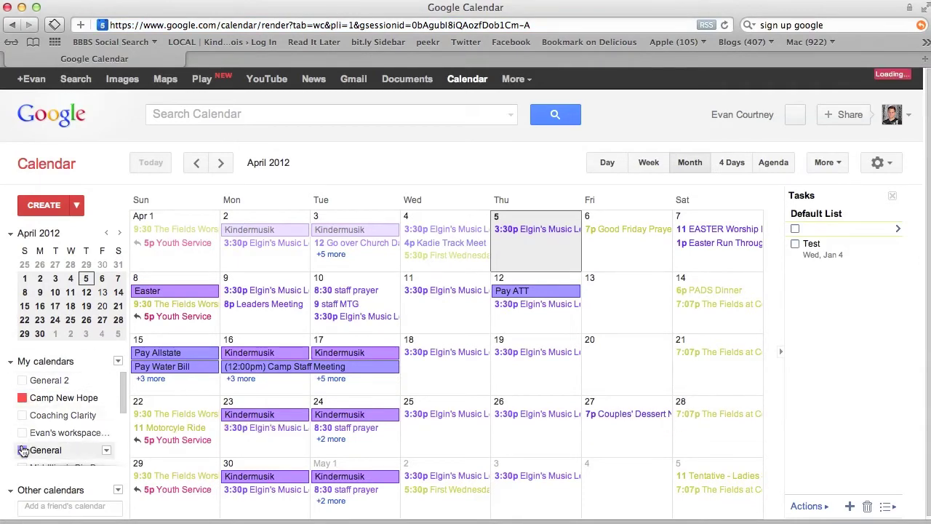
left_click(97, 457)
scroll(98, 461, "down", 3)
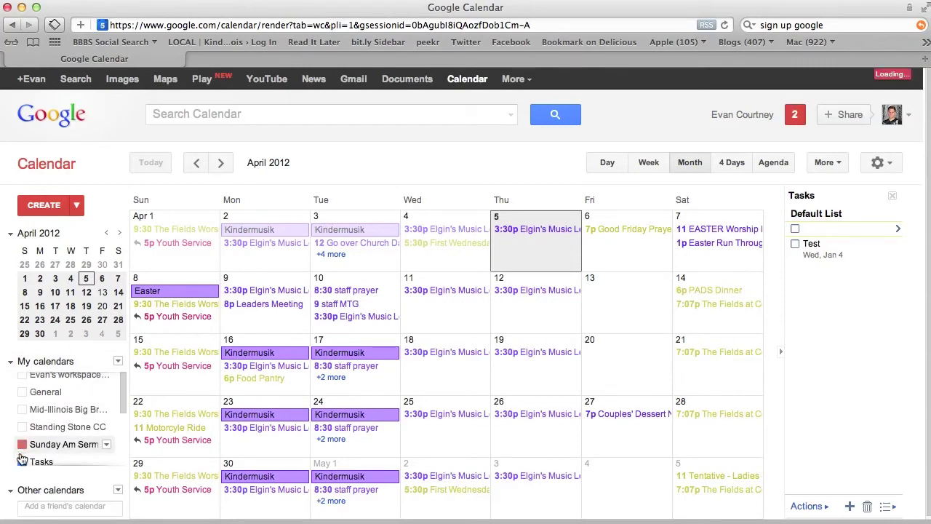
Hide Tasks, The Fields Internal, The Fields Calendar and The Pipeline, leaving only Camp New Hope
left_click(22, 461)
scroll(29, 414, "down", 2)
left_click(21, 457)
left_click(22, 439)
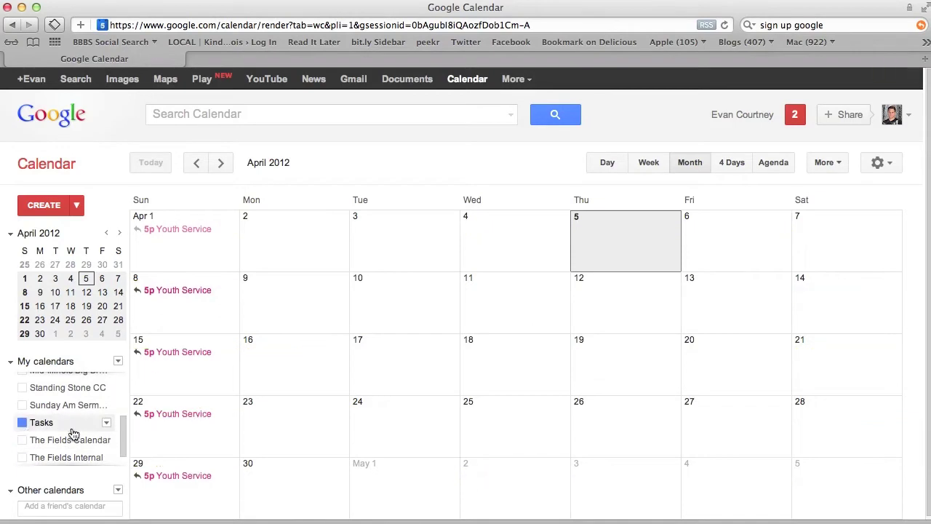
scroll(73, 433, "down", 1)
left_click(23, 454)
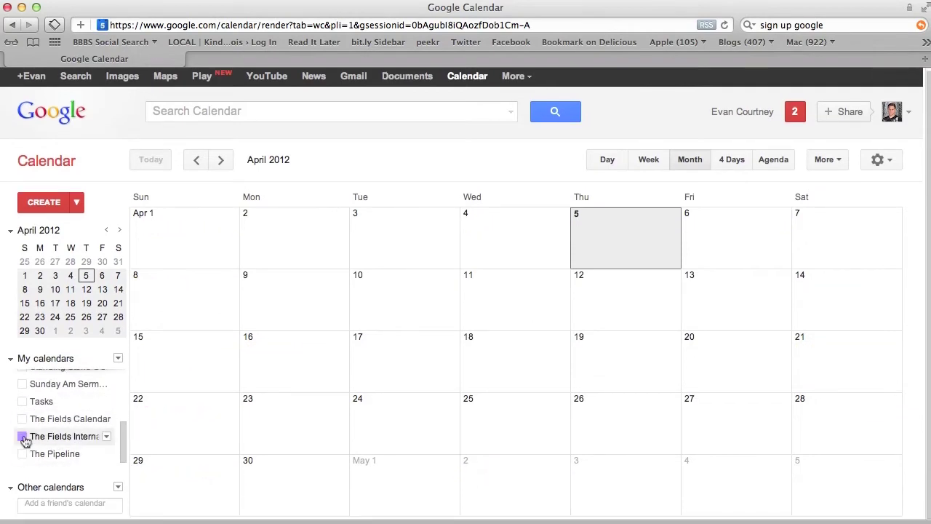
left_click(23, 436)
left_click(23, 436)
scroll(44, 429, "up", 4)
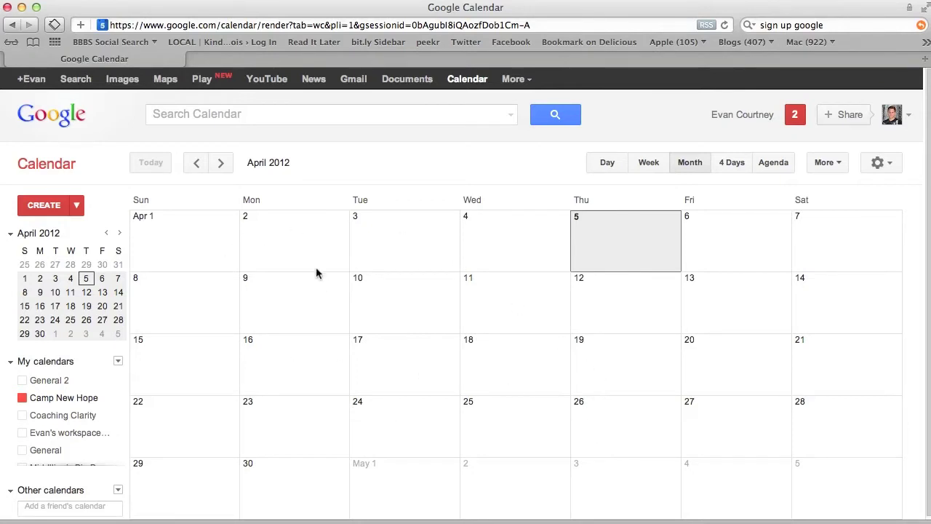
Advance to June 2012 and quick-add an event named 'Summer Camp: Super Heroes'
left_click(221, 166)
left_click(221, 170)
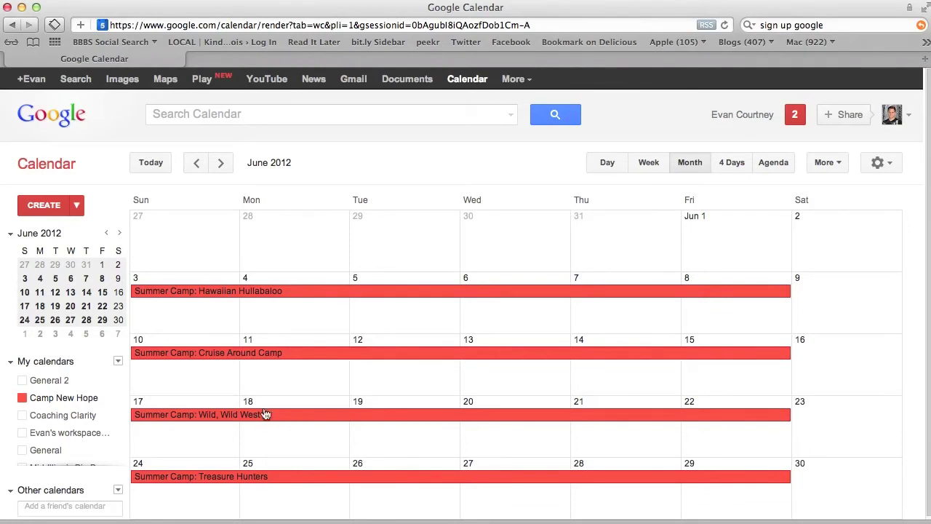
left_click(77, 205)
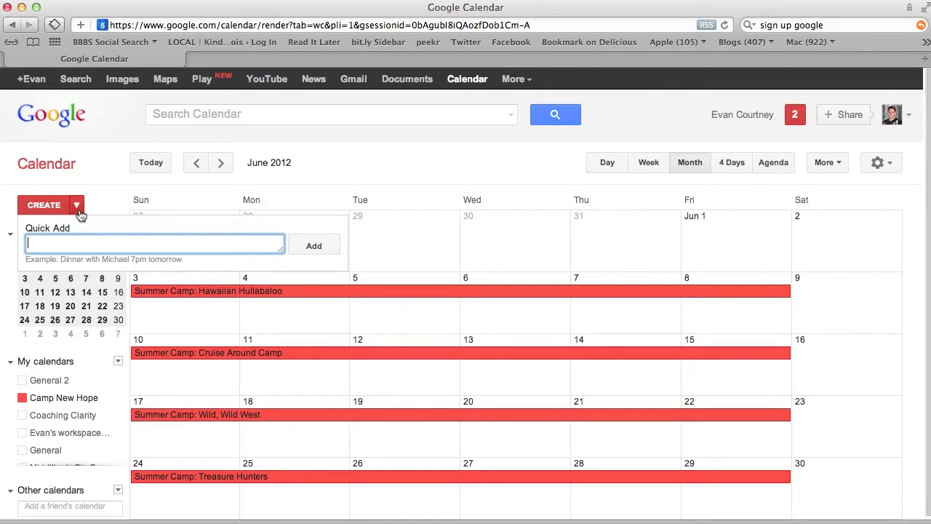
type("Summer Camp")
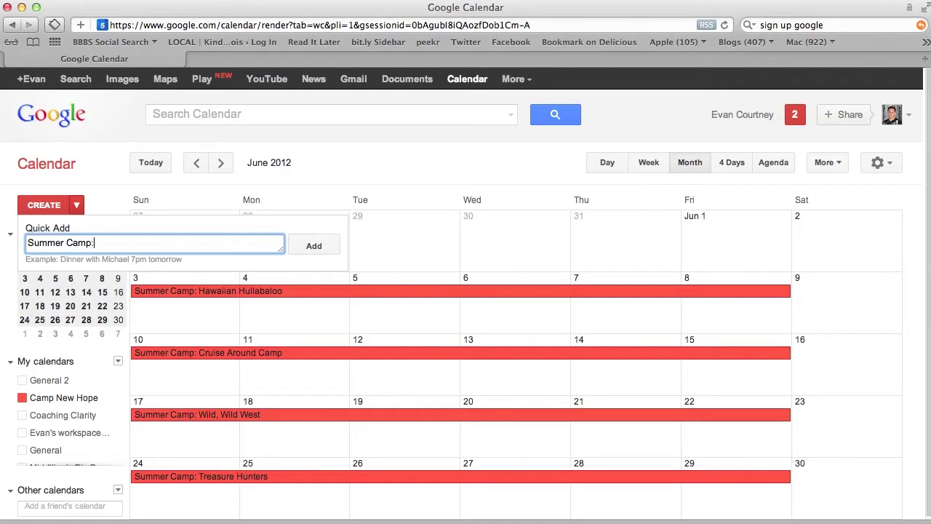
type(": Super Heroes")
Add the event, make it all day through 4/12/2012, and enter Camp New Hope as location
left_click(307, 246)
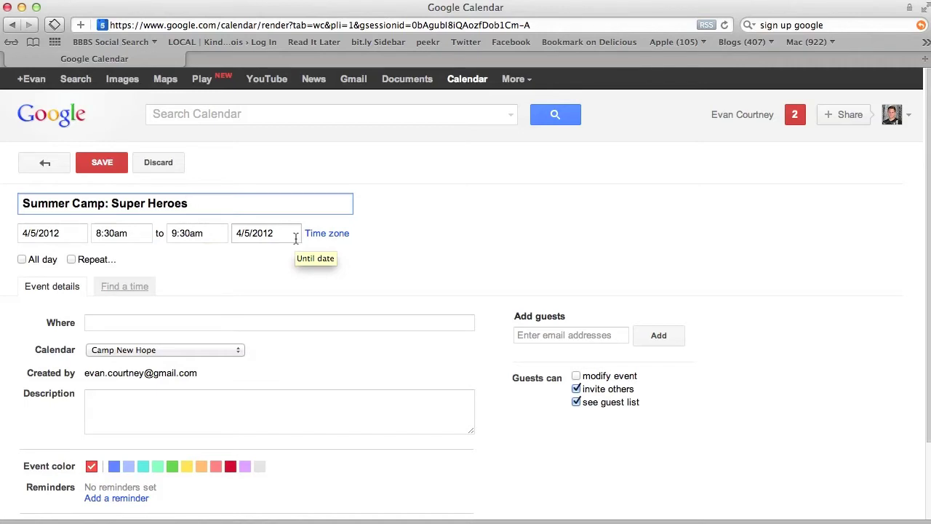
left_click(22, 259)
left_click(131, 233)
left_click(175, 313)
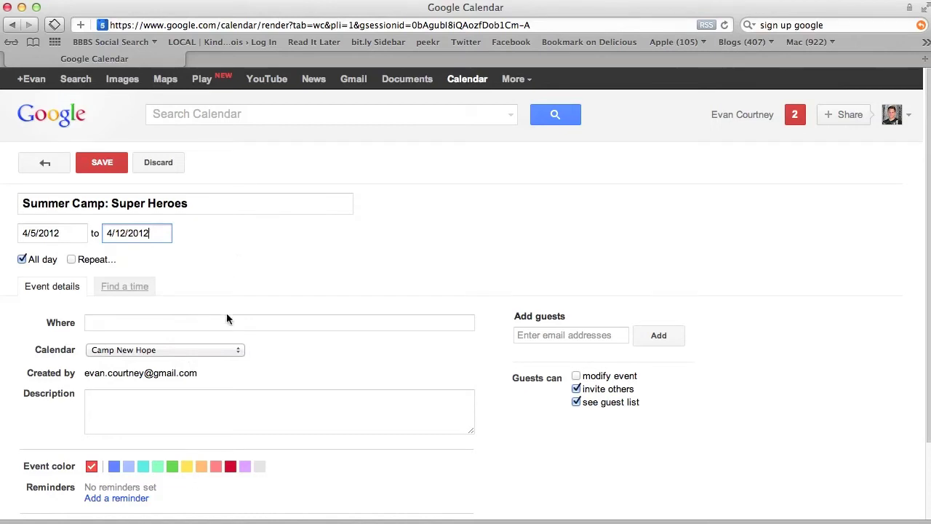
left_click(114, 322)
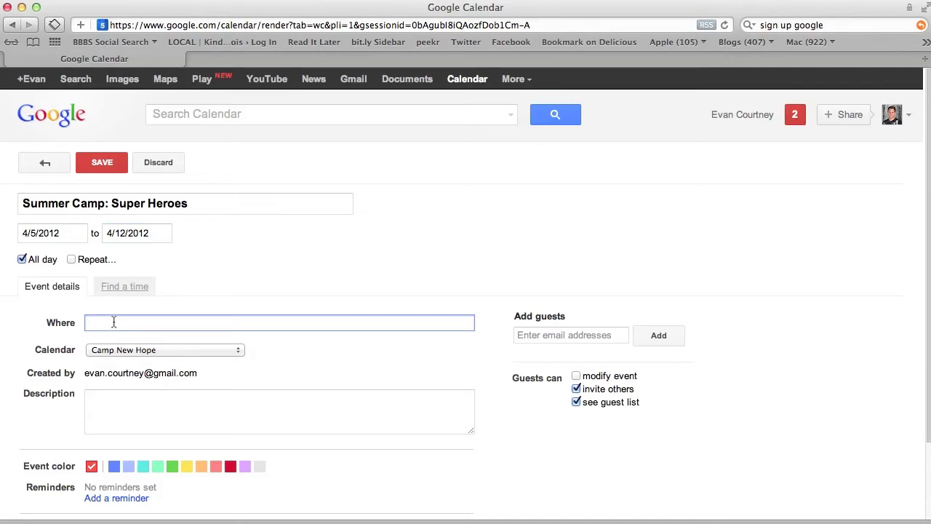
type("Camp New Hope")
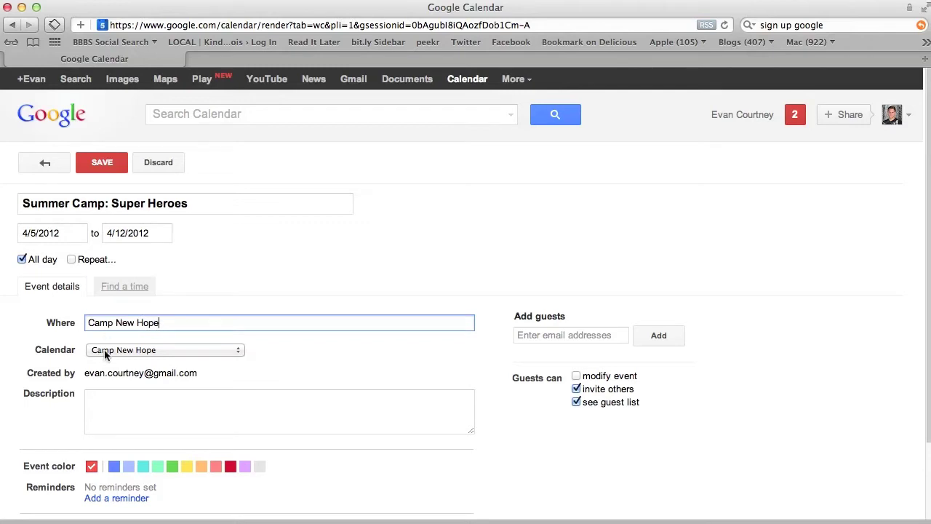
Replace the draft description with 'We are going to have a blast at all of our activities.'
left_click(152, 401)
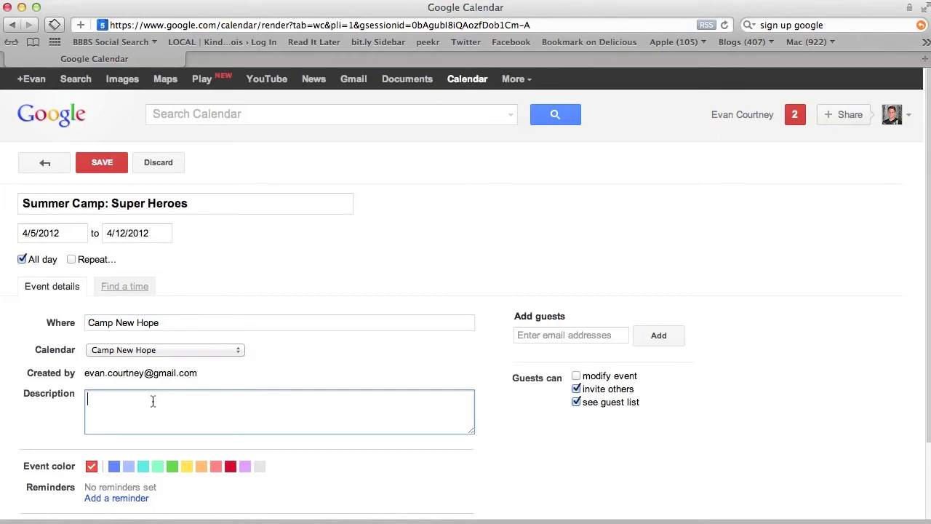
type("This is the description of the event.")
key("super+a")
type("We are going to have a blast at all of our activities.")
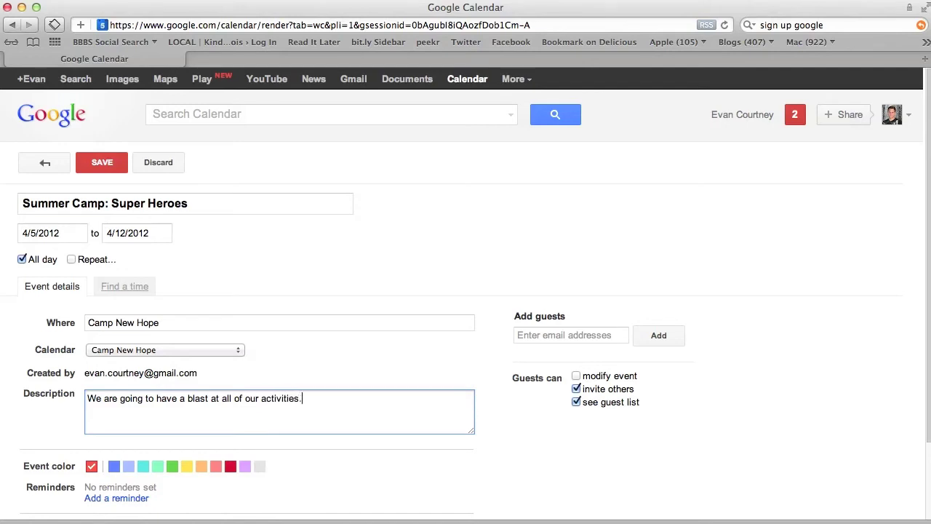
Save the Summer Camp: Super Heroes event
scroll(461, 277, "down", 3)
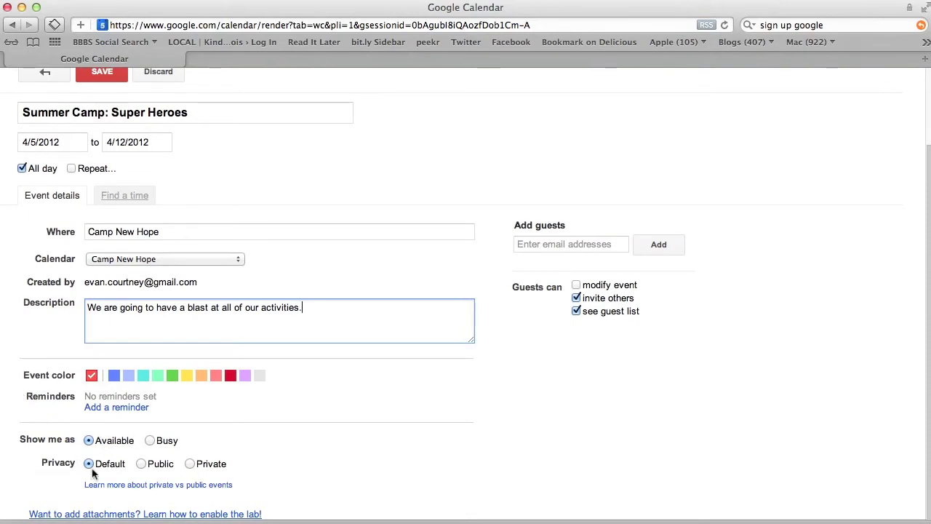
scroll(240, 444, "down", 1)
scroll(239, 438, "up", 3)
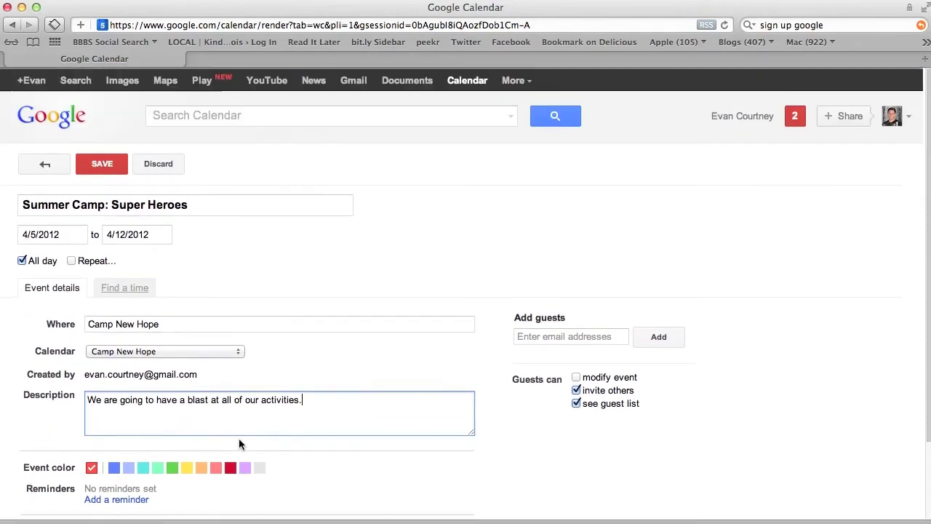
left_click(103, 164)
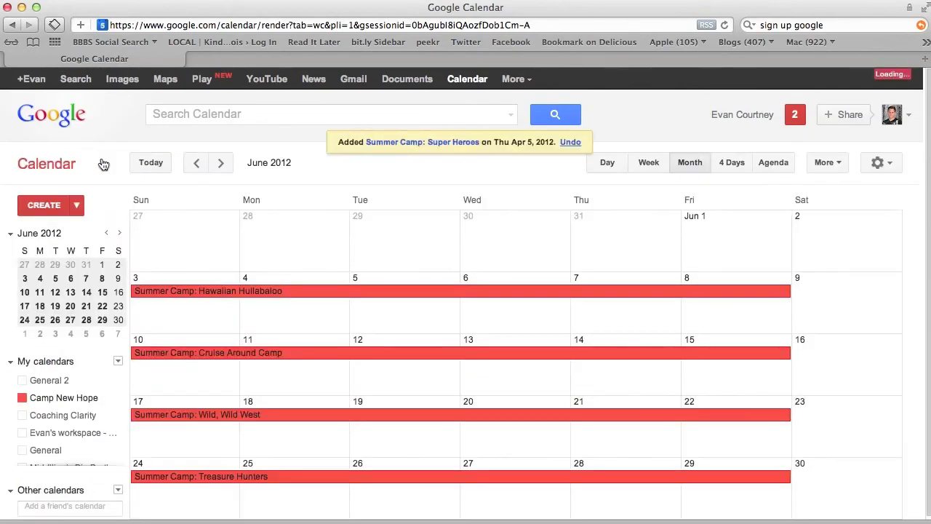
Go back to April 2012 and open the Summer Camp: Super Heroes event's details bubble
left_click(195, 165)
left_click(195, 164)
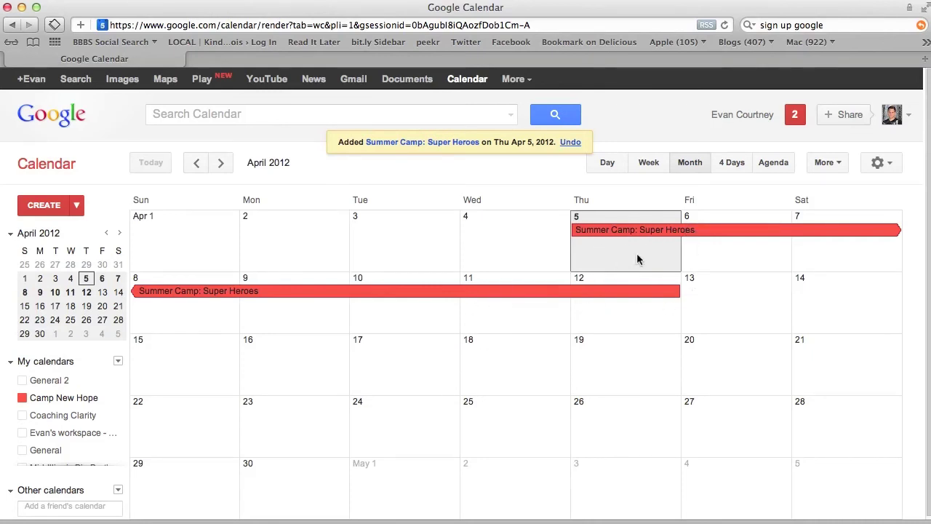
left_click(681, 230)
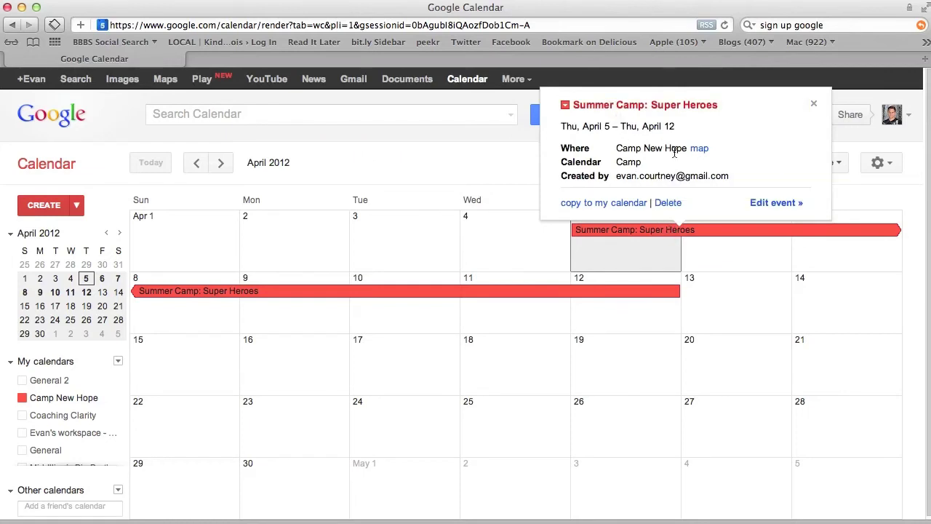
Open the event in the full editor and move its start date to April 12
left_click(768, 209)
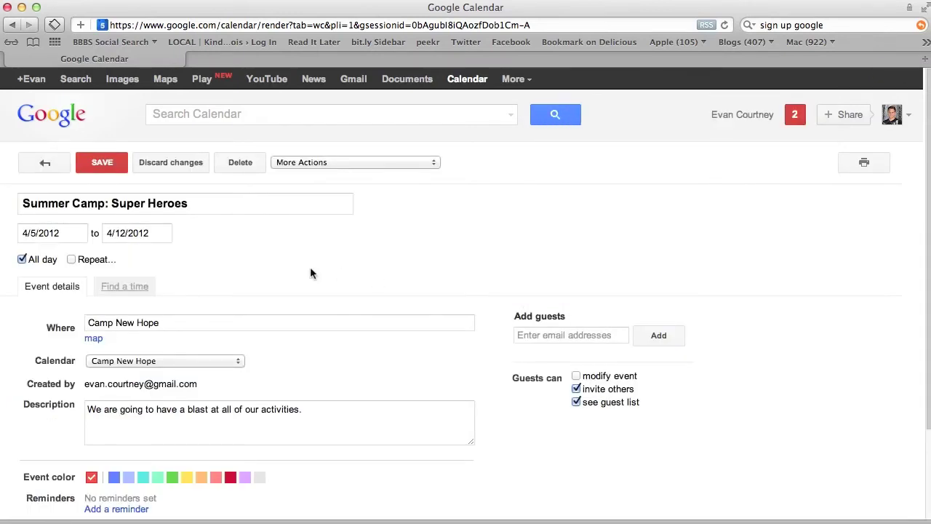
left_click(39, 233)
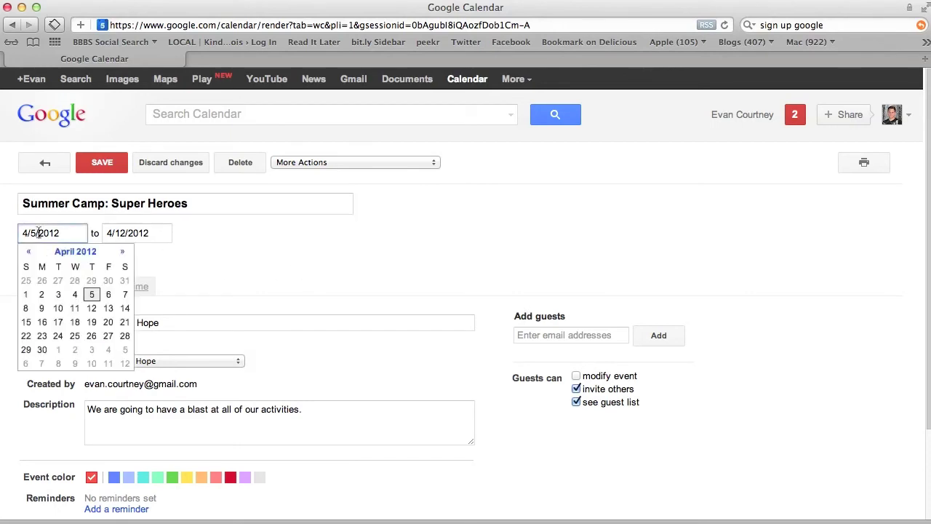
left_click(91, 309)
left_click(130, 233)
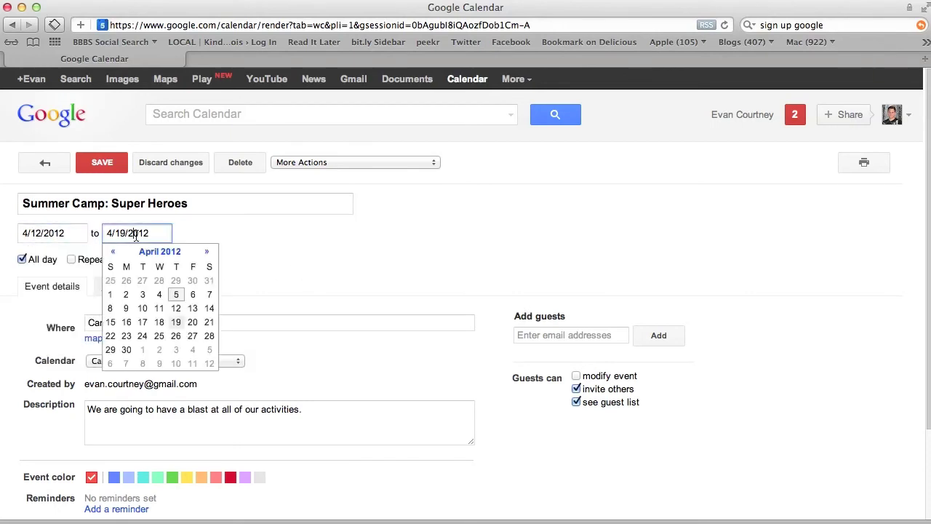
left_click(176, 325)
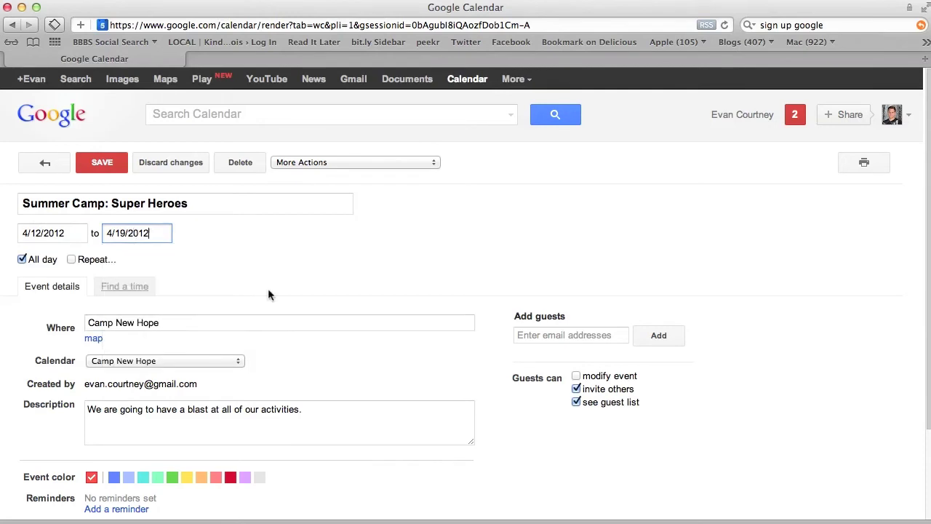
scroll(268, 288, "down", 3)
scroll(268, 288, "up", 3)
left_click(73, 233)
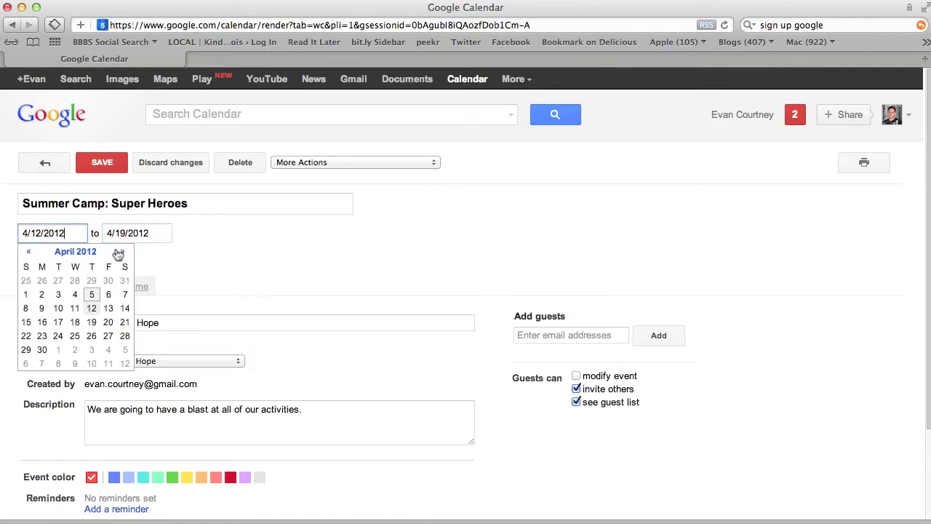
left_click(70, 273)
Make the event timed on Monday 4/9/2012, 10:00am–11:00am, instead of all day
left_click(23, 260)
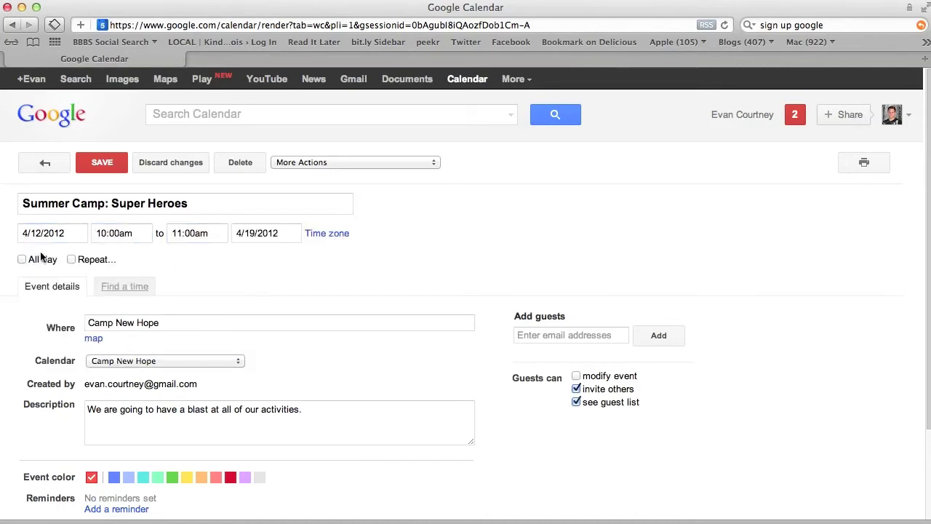
left_click(73, 233)
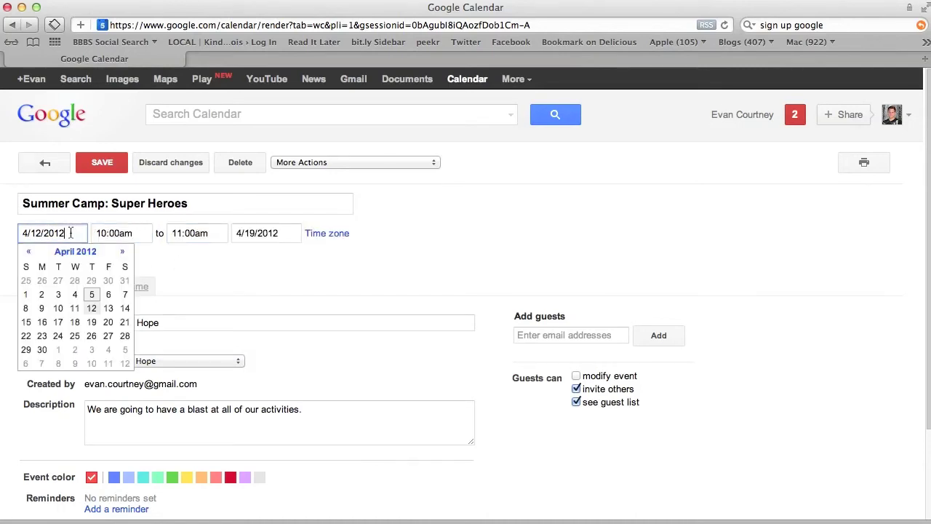
left_click(41, 308)
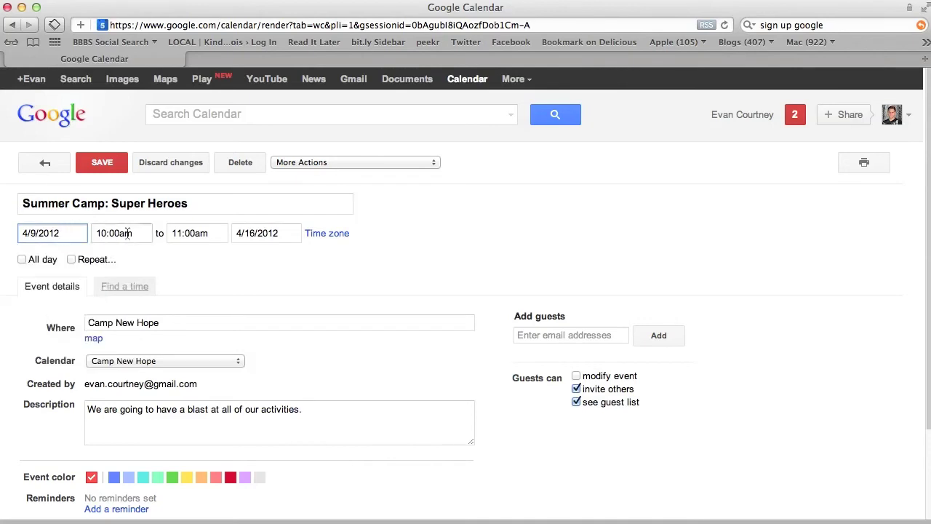
left_click(275, 233)
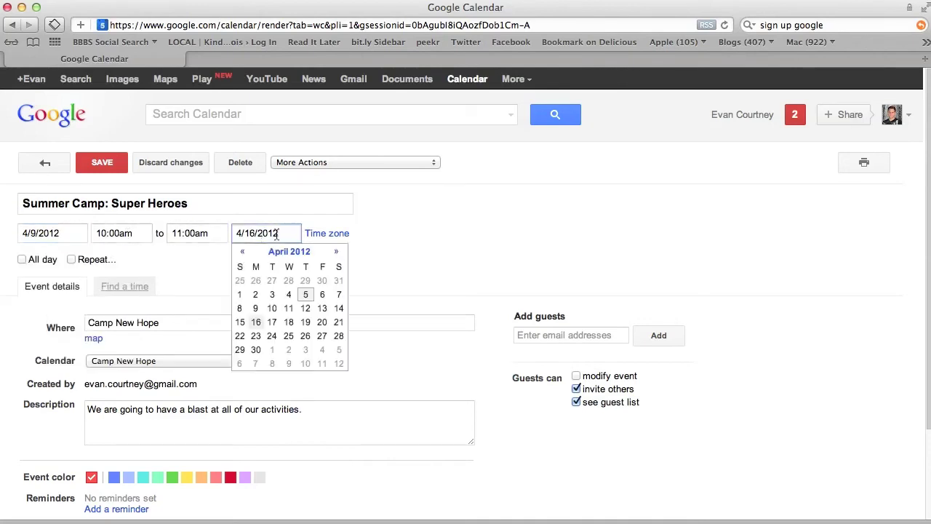
left_click(256, 310)
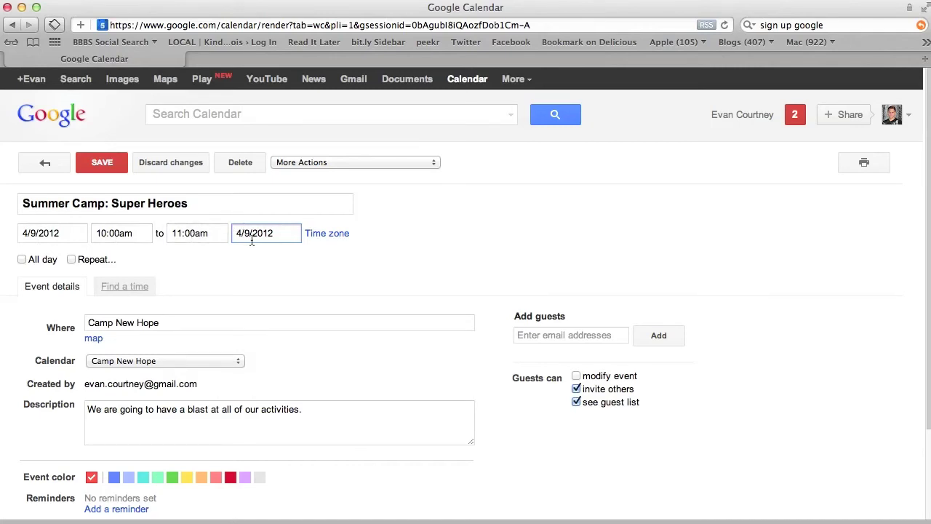
left_click(215, 269)
Turn on Repeat, trying an every-4-weeks interval and extra Tuesday/Wednesday days, then undoing them
left_click(71, 260)
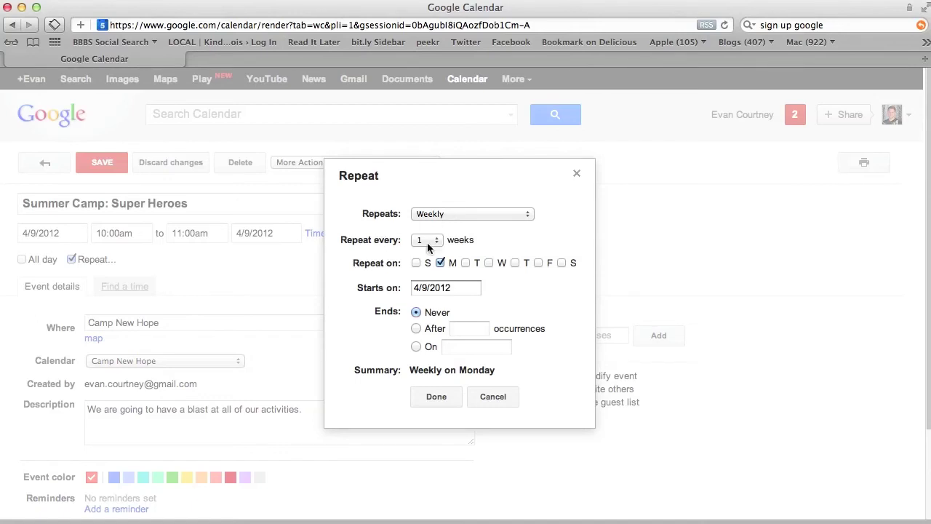
left_click(427, 242)
left_click(427, 276)
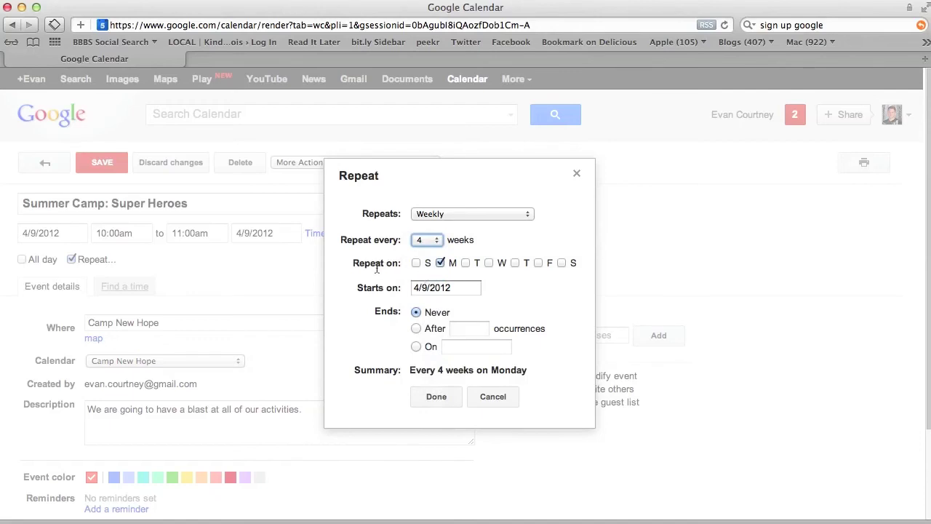
left_click(466, 263)
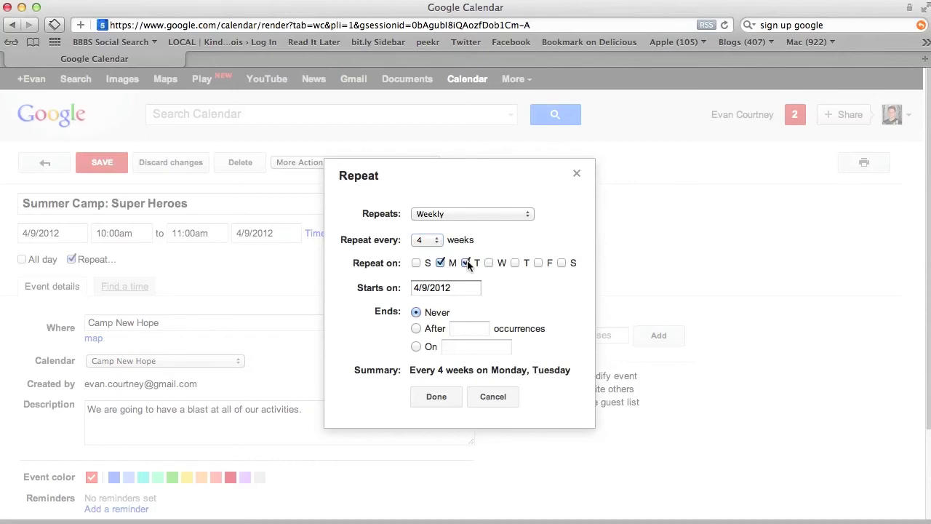
left_click(489, 264)
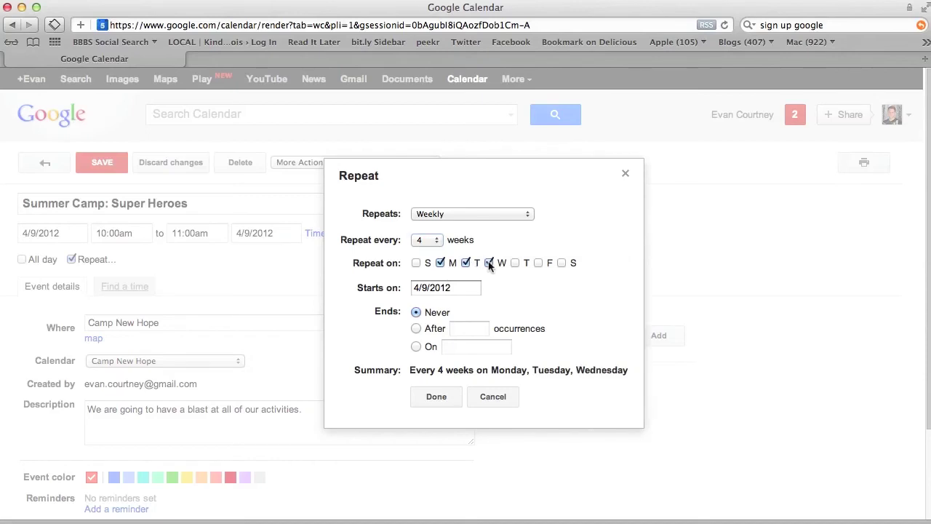
left_click(489, 264)
left_click(466, 264)
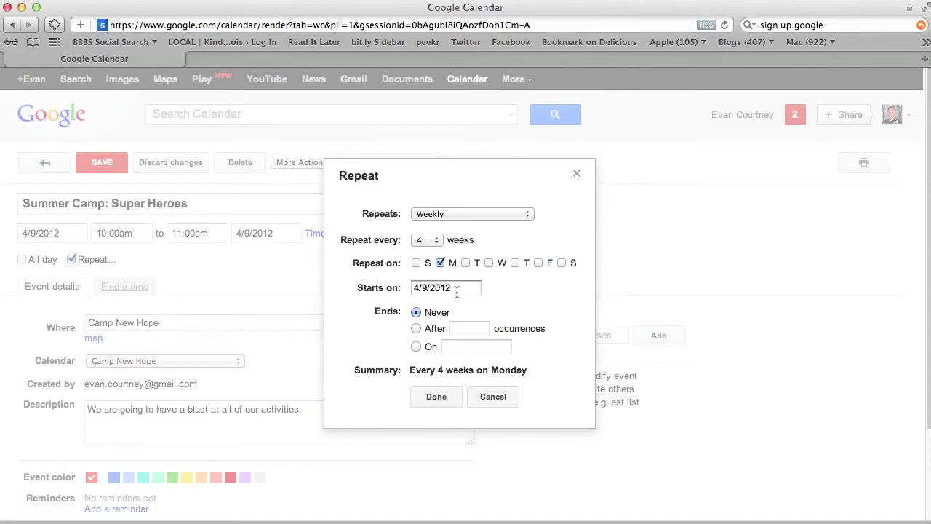
Set the repeat to every week on Monday, ending 8/27/2012, and confirm it
left_click(416, 346)
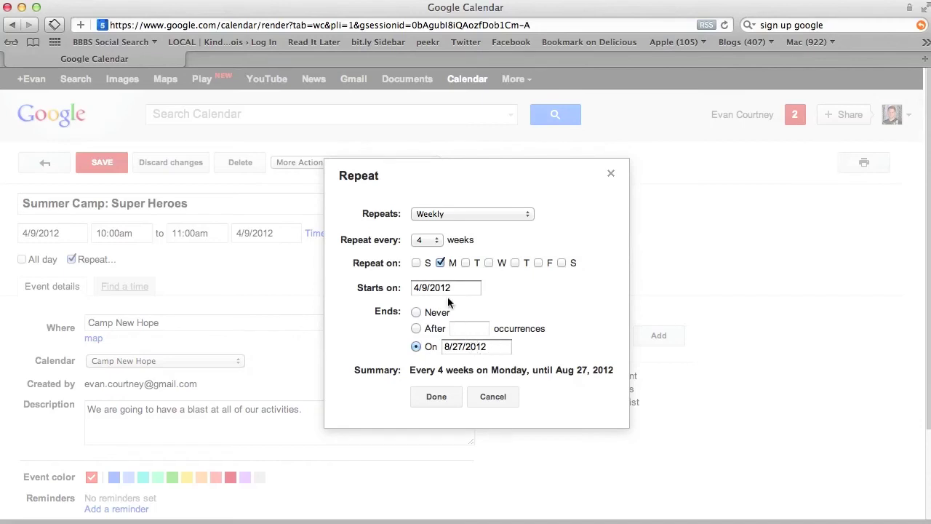
left_click(434, 241)
left_click(426, 207)
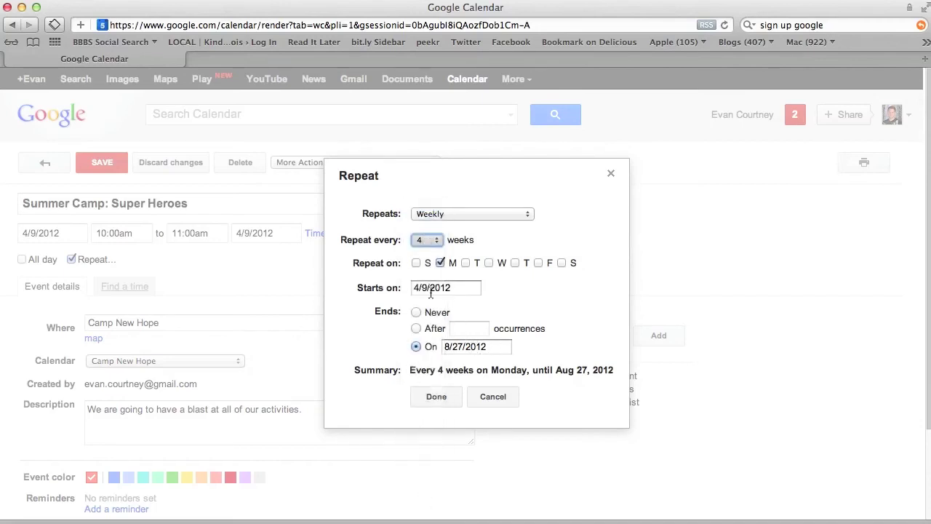
left_click(481, 348)
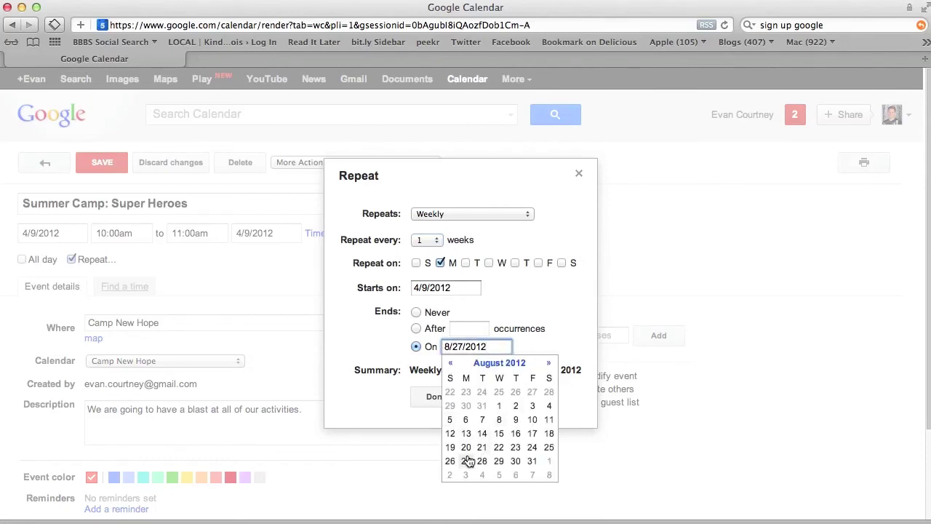
left_click(573, 336)
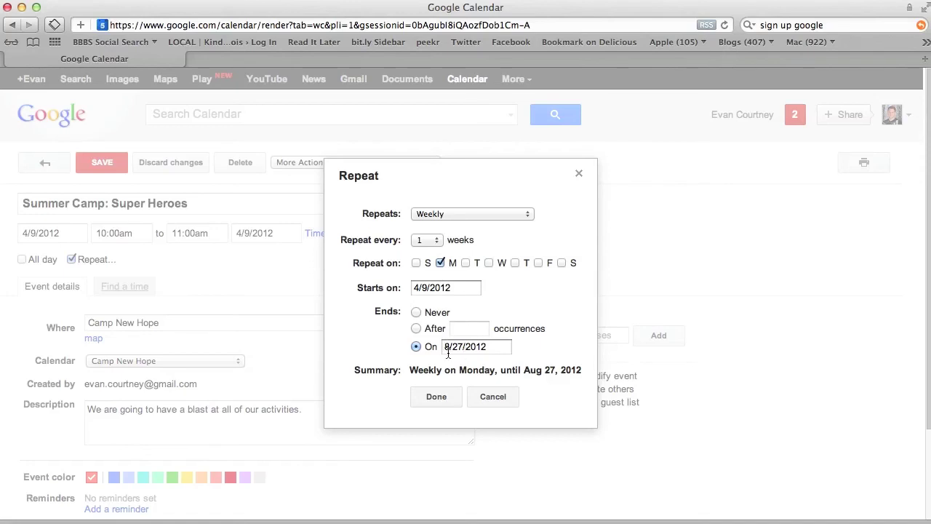
left_click(440, 399)
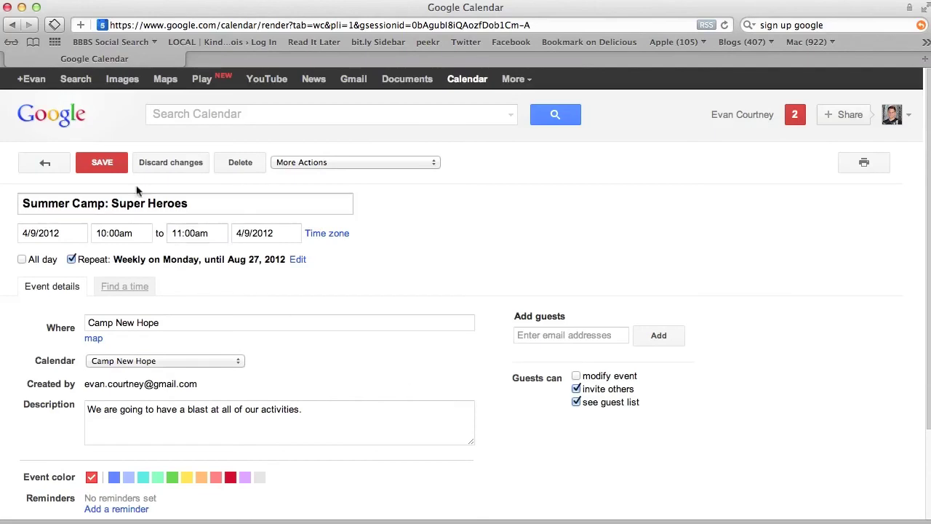
Save the recurring event, check the Monday 10am occurrences, and bring up the account menu
left_click(109, 168)
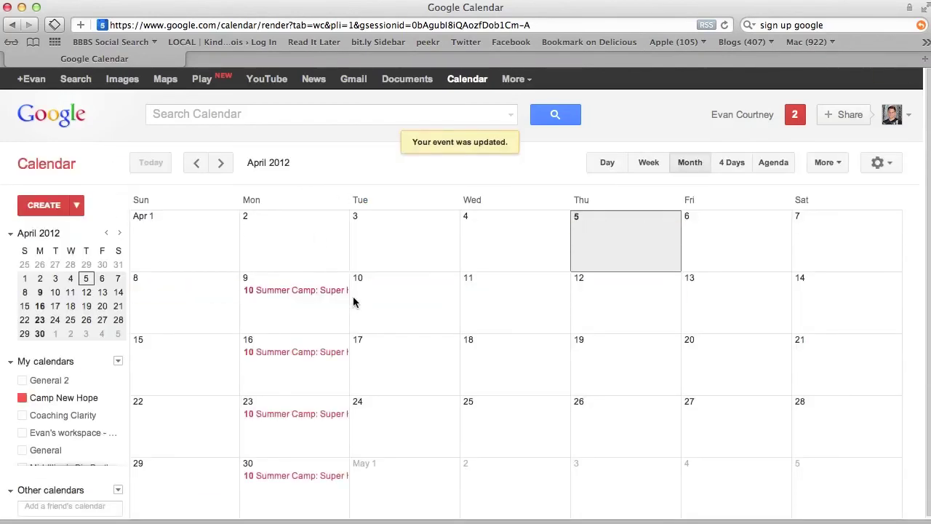
scroll(355, 280, "down", 2)
scroll(356, 255, "up", 2)
scroll(321, 414, "down", 4)
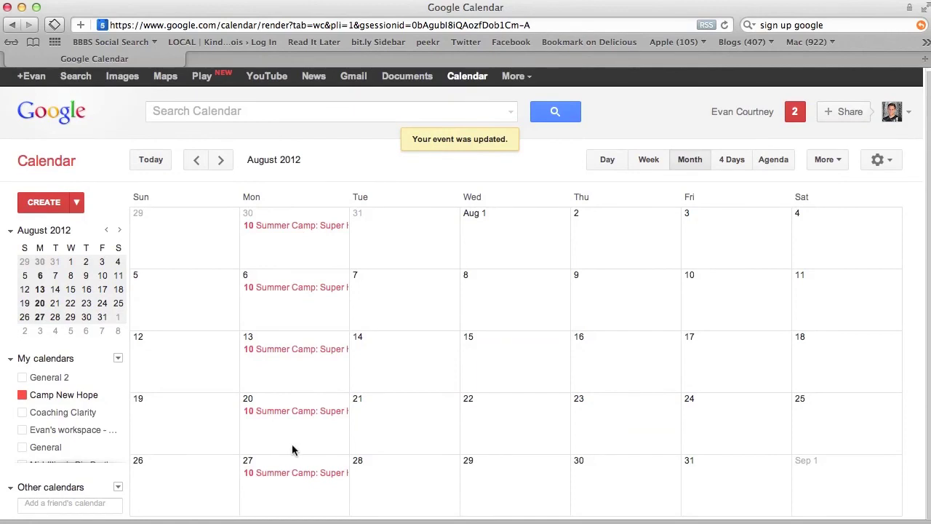
scroll(293, 447, "down", 1)
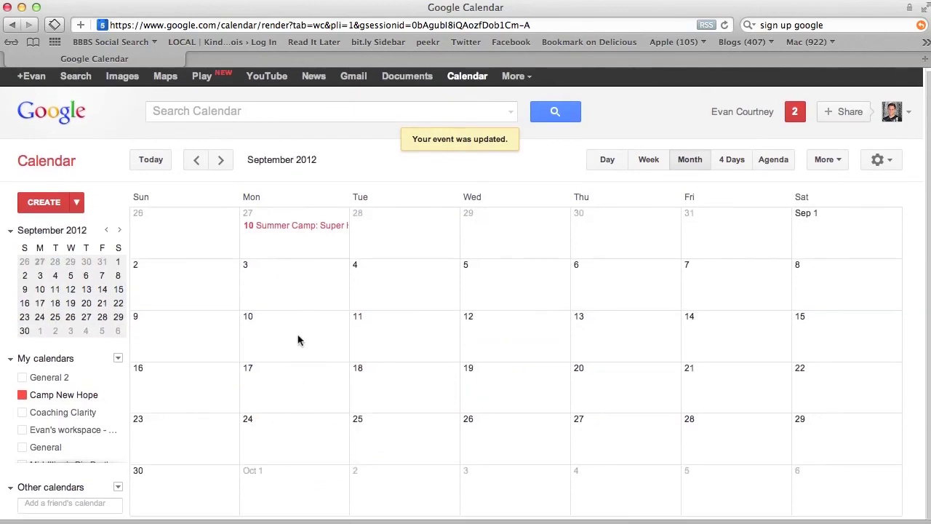
scroll(298, 339, "up", 3)
scroll(296, 340, "up", 1)
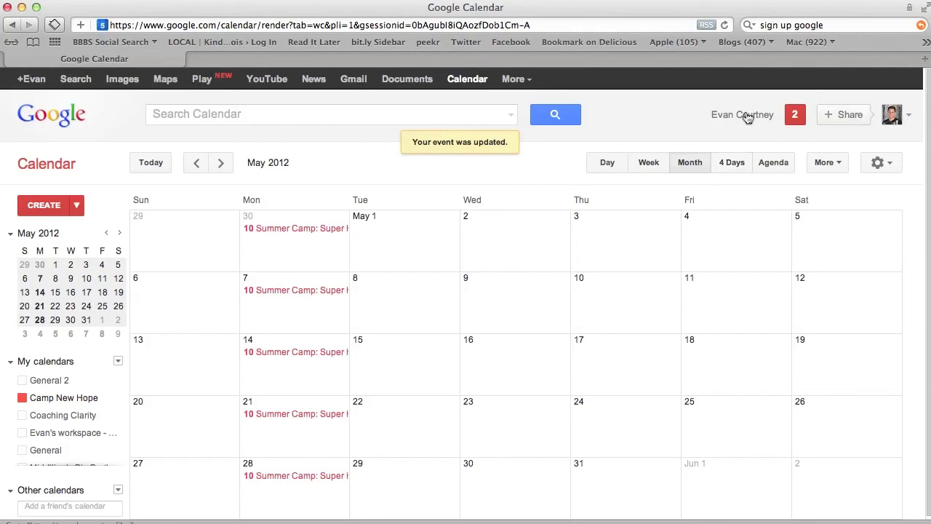
left_click(914, 120)
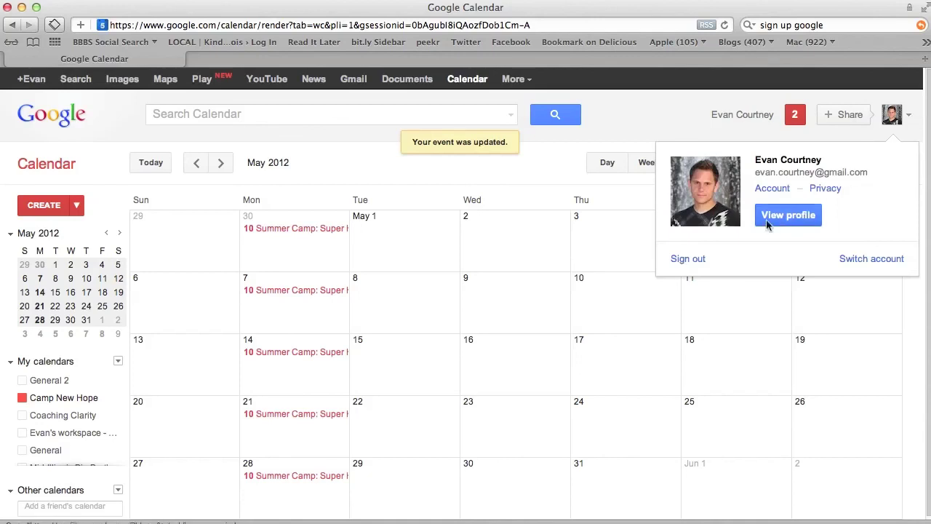